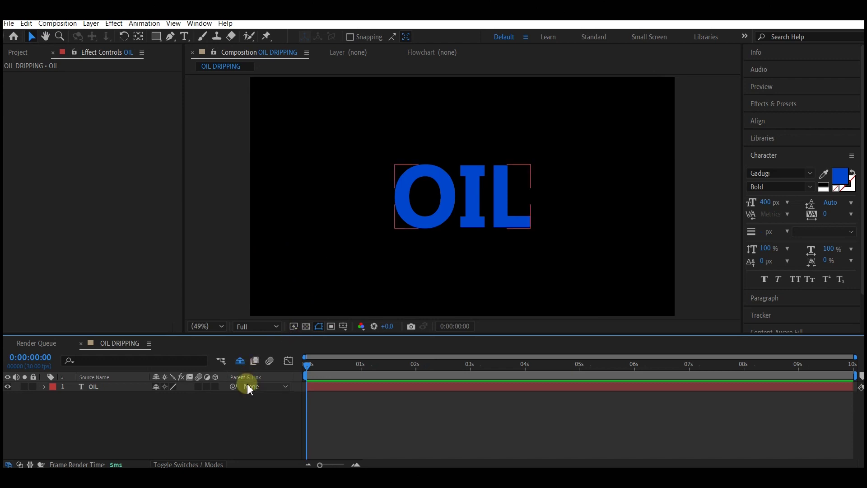
Apply CC Smear to the OIL layer, From 786.0,663.5 at the O's bottom to 769.7,1004.5 below it.
click(782, 103)
click(784, 118)
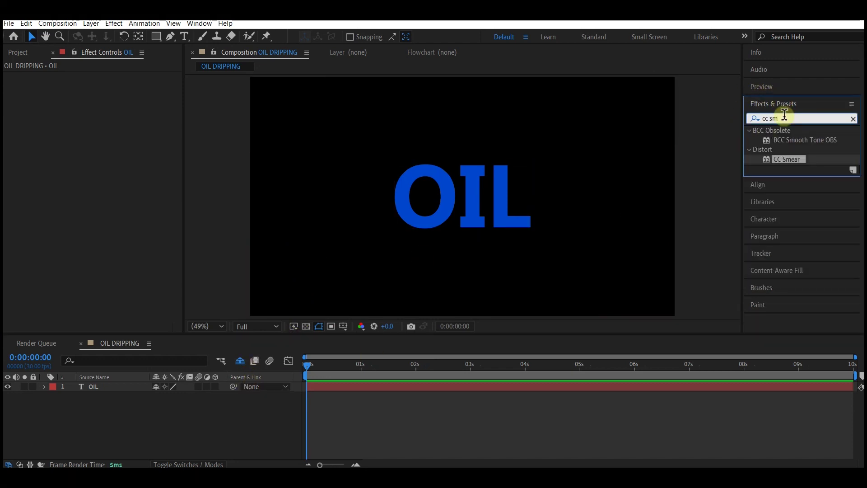
mouse_move(786, 159)
mouse_down()
mouse_move(366, 266)
mouse_move(306, 360)
mouse_move(330, 390)
mouse_up()
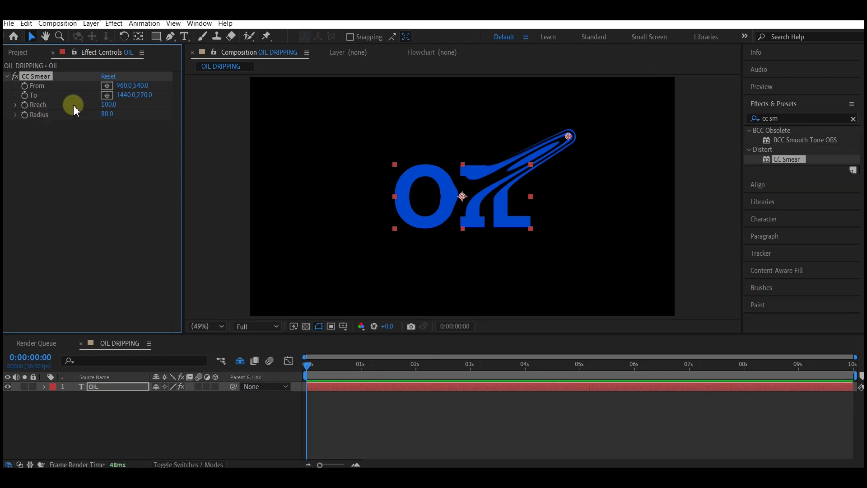
click(107, 85)
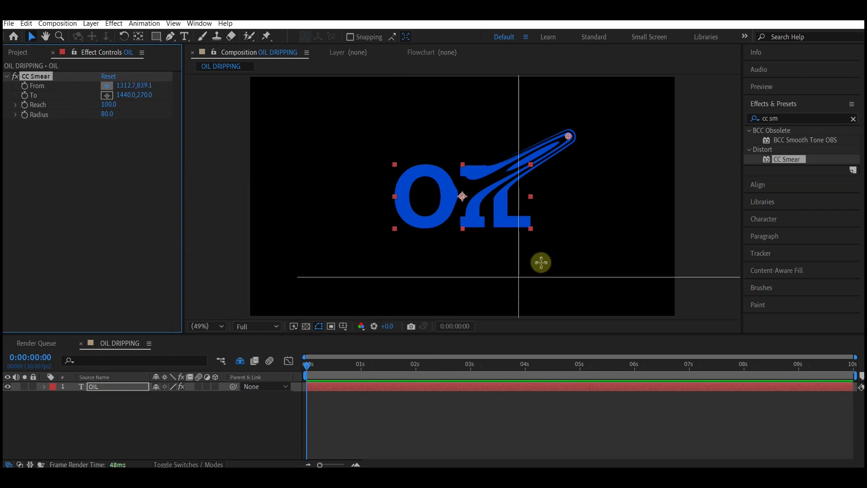
click(424, 223)
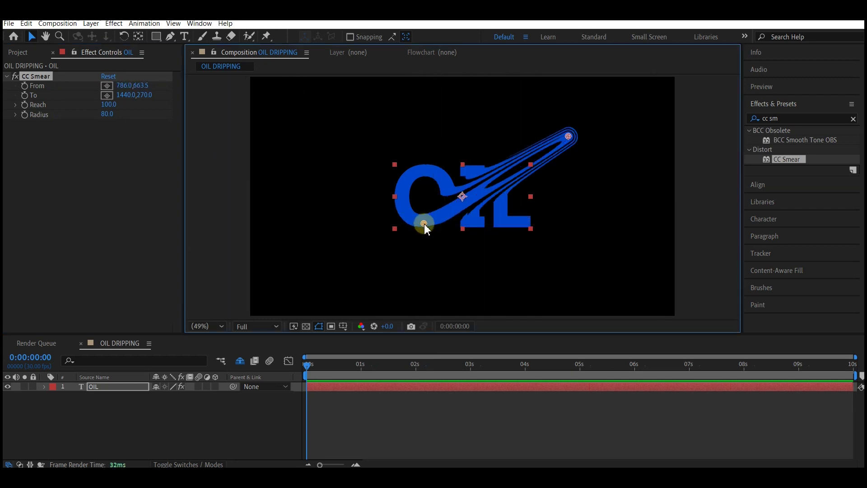
click(107, 94)
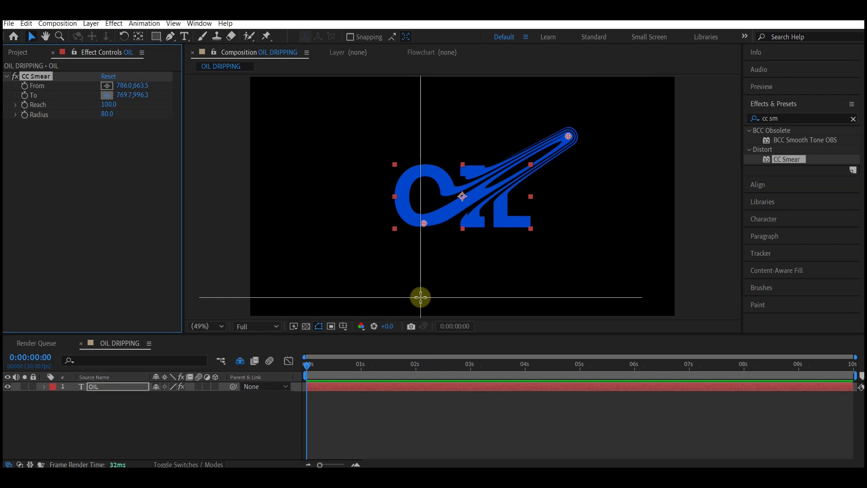
click(421, 299)
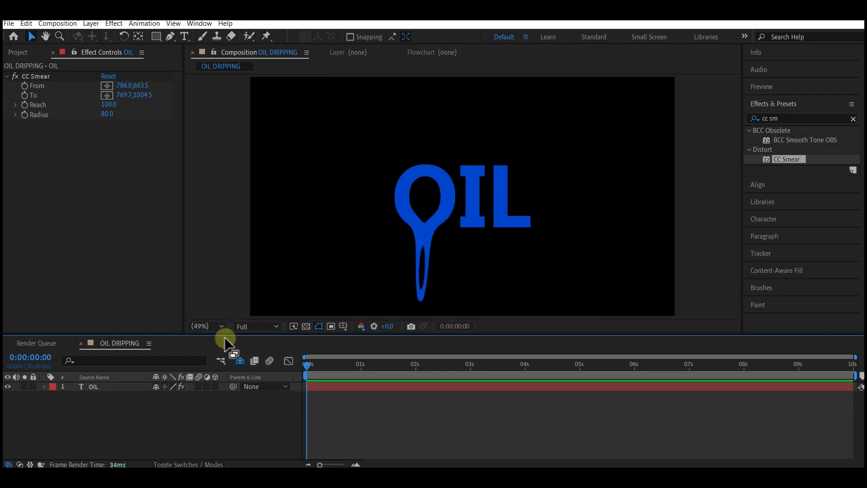
Keyframe the smear's Reach at 370 near one second and at 0 at the start.
click(360, 364)
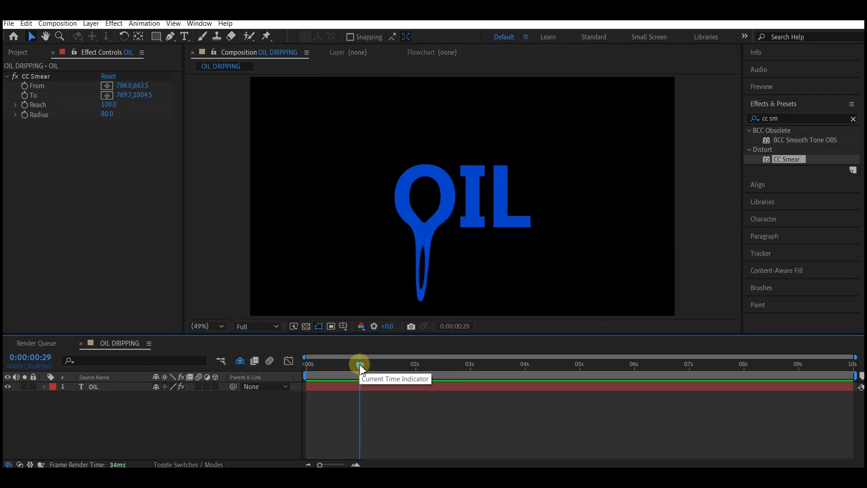
click(24, 104)
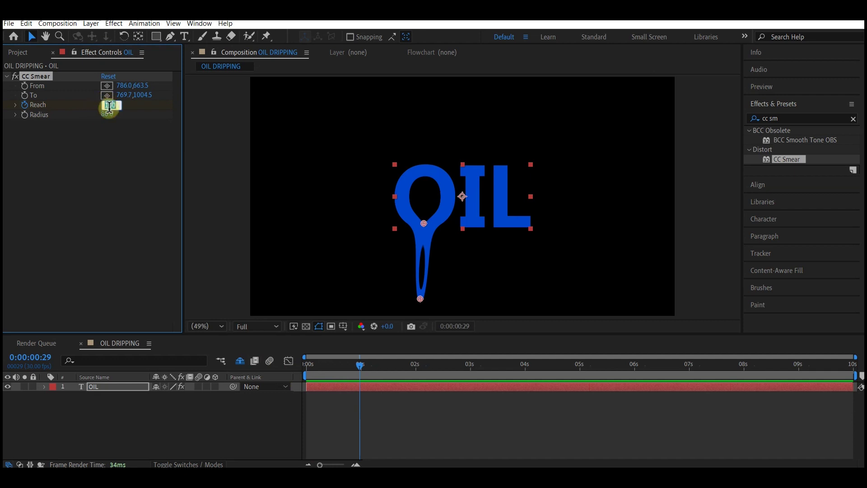
drag(110, 114, 110, 114)
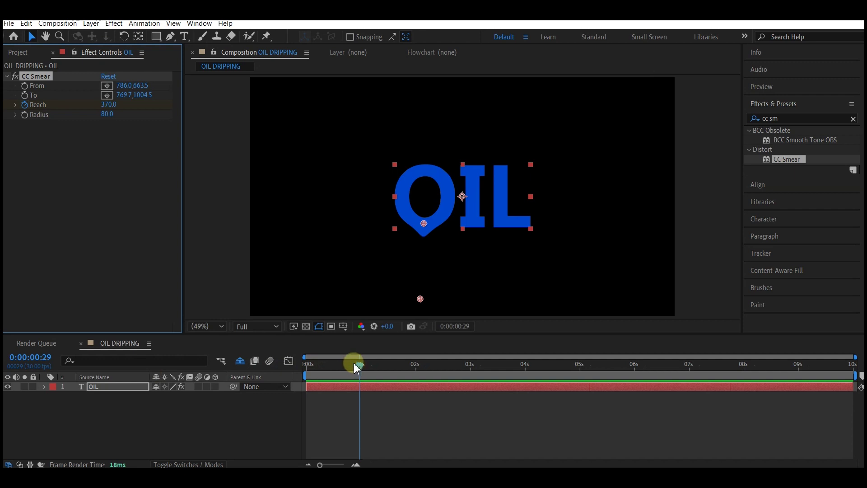
click(310, 365)
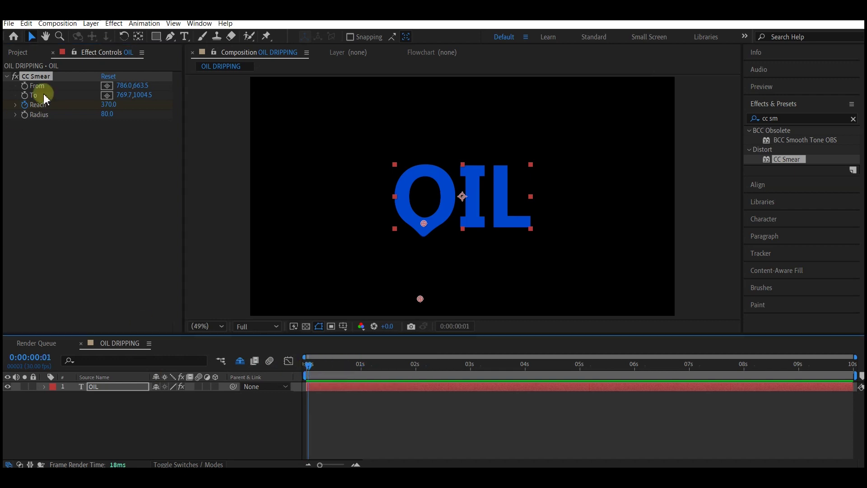
click(106, 105)
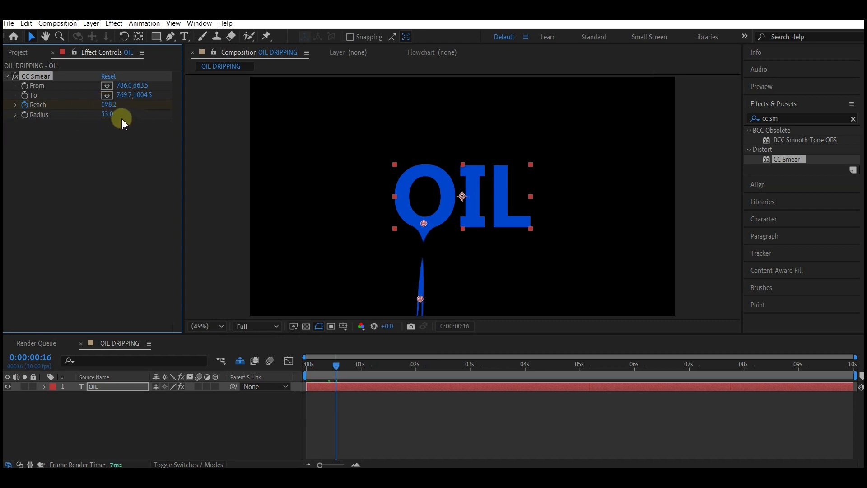
Set the smear's Radius to 80 and stop the preview.
click(107, 114)
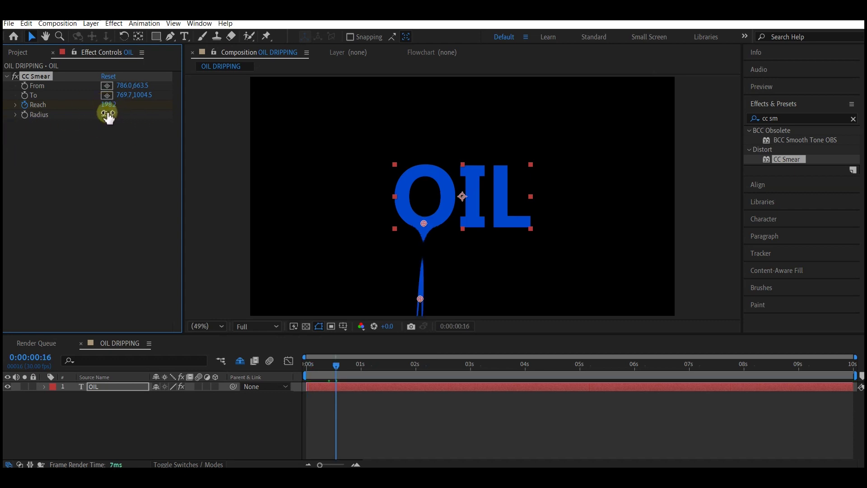
text(80)
key(Return)
key(Home)
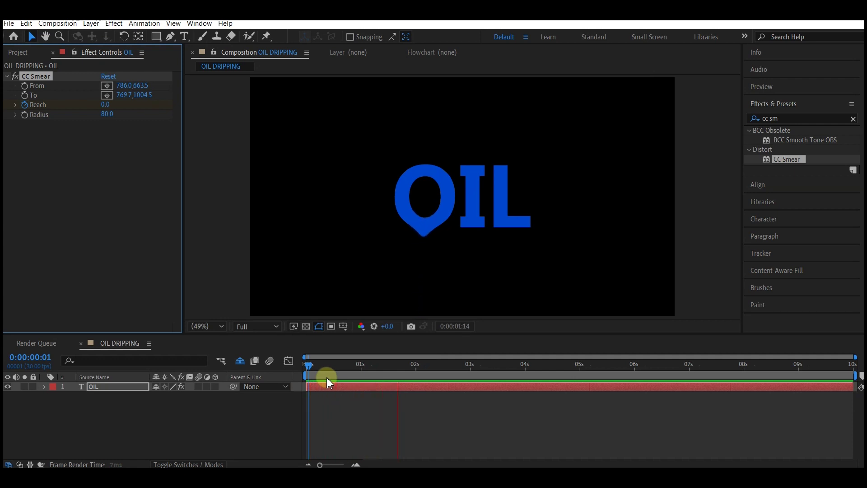
click(51, 88)
Duplicate the smear as CC Smear 2 and move its full-length Reach keyframe later.
key(ctrl+d)
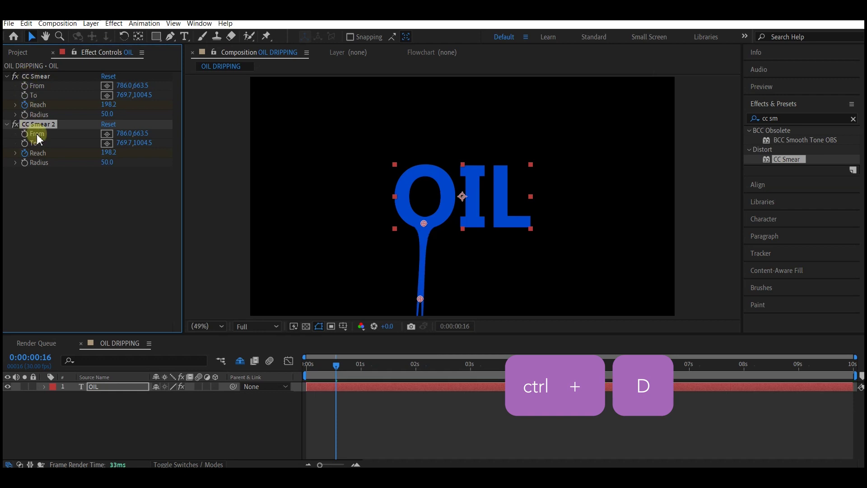
click(343, 382)
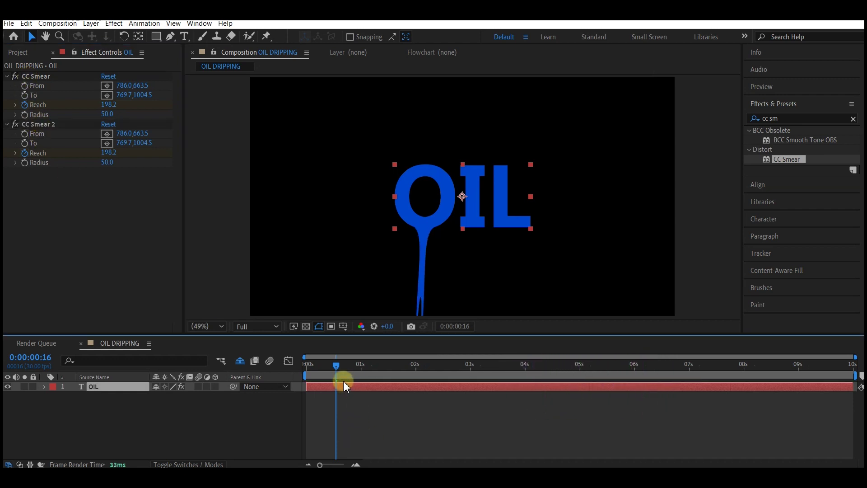
key(u)
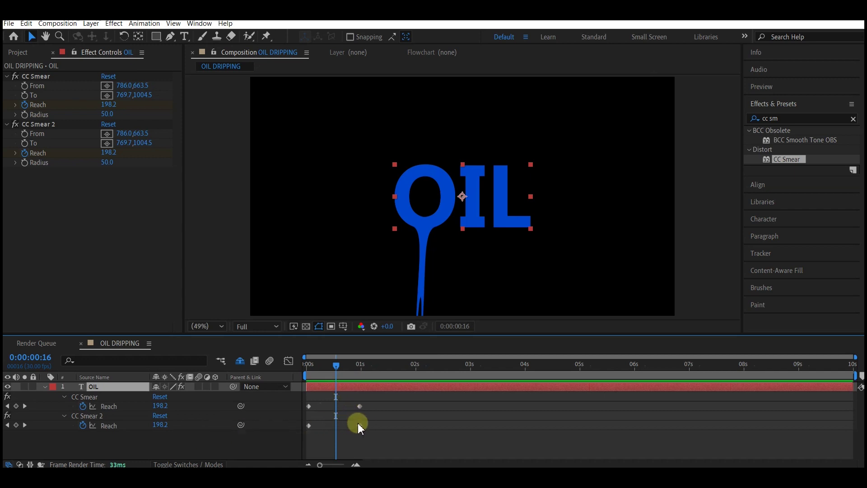
mouse_move(359, 423)
click(7, 76)
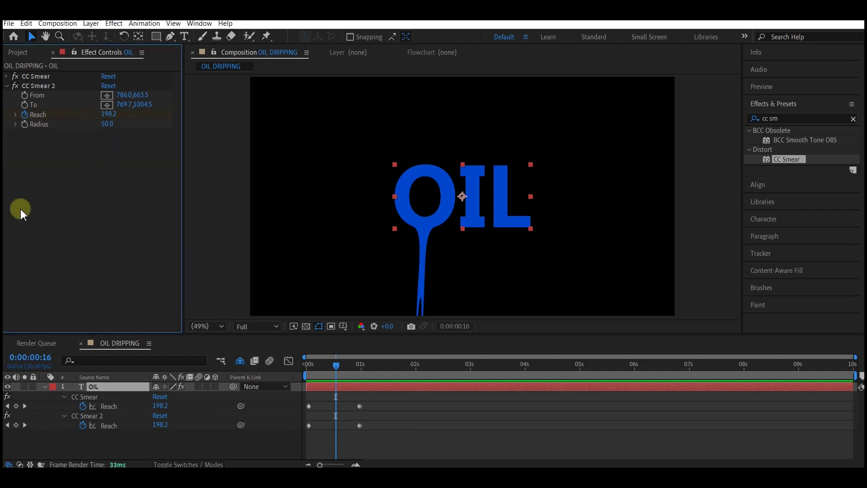
click(351, 386)
drag(376, 425, 305, 440)
drag(362, 426, 412, 428)
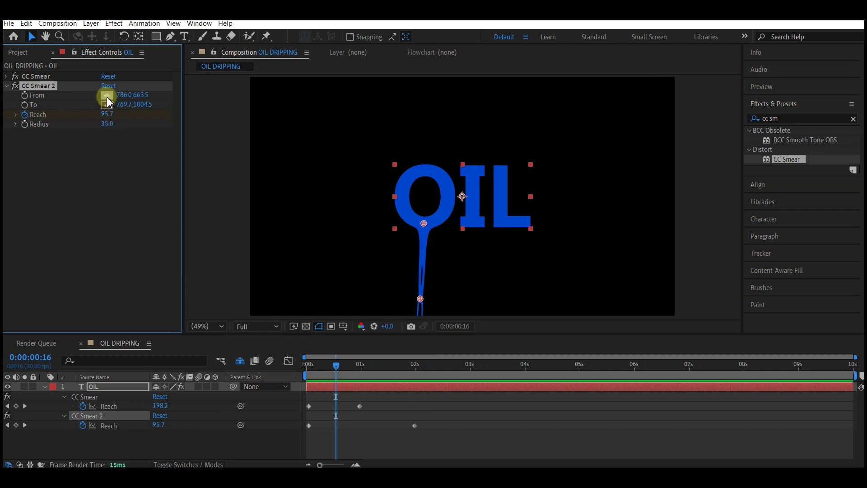
Place CC Smear 2 from 839.1,645.1 to 837.1,898.3 under the O, then preview from the start.
click(436, 220)
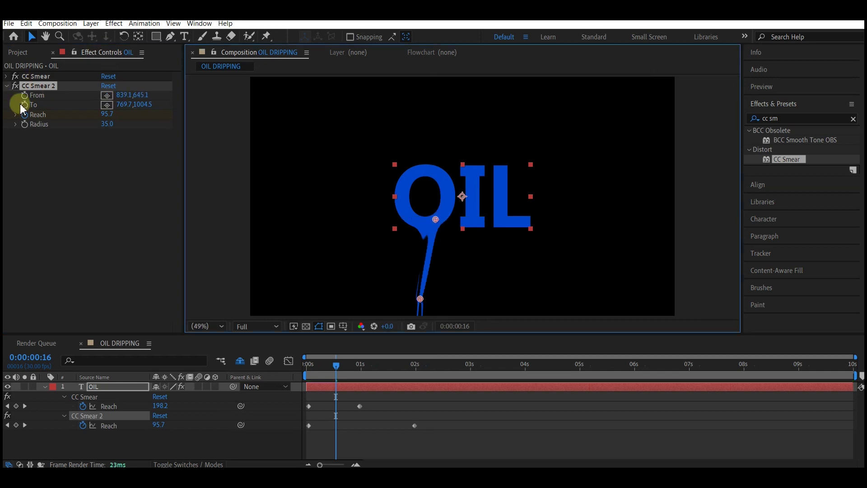
click(107, 105)
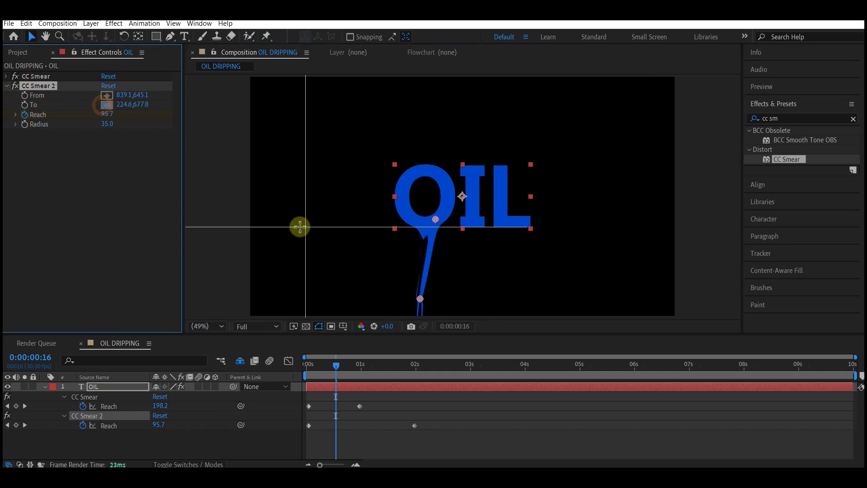
click(436, 274)
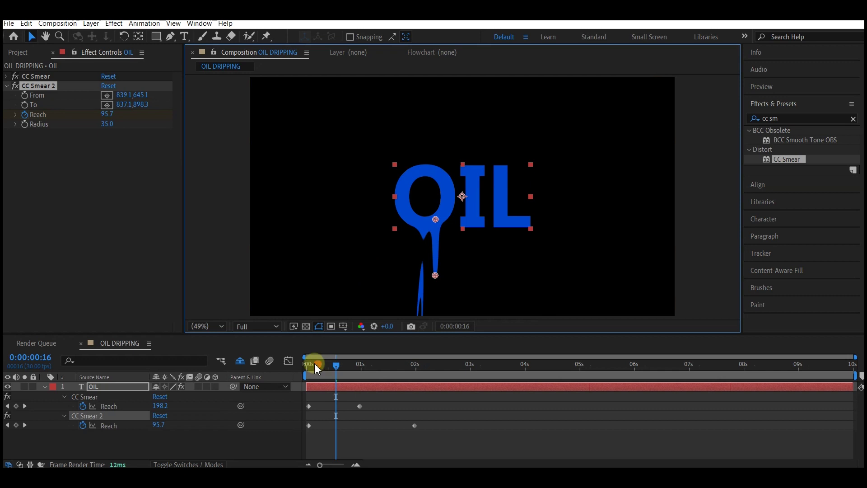
drag(316, 367, 301, 367)
key(space)
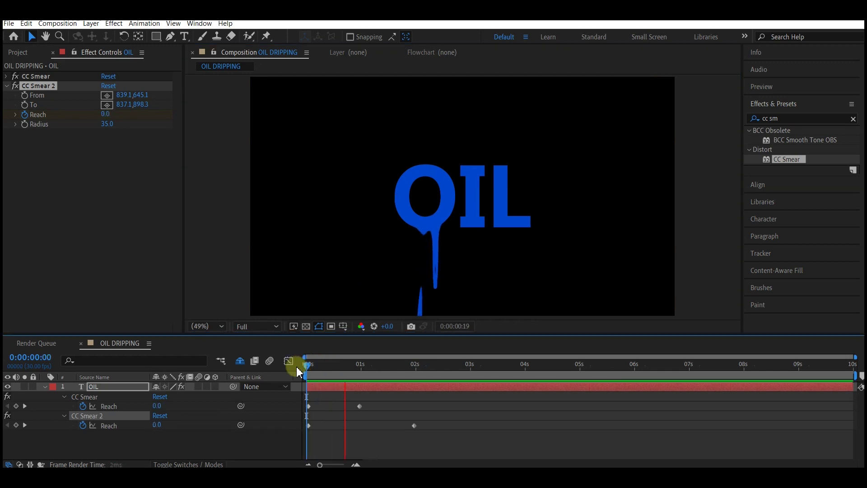
Duplicate the smear as CC Smear 3, dripping from just below the I to the frame bottom.
key(space)
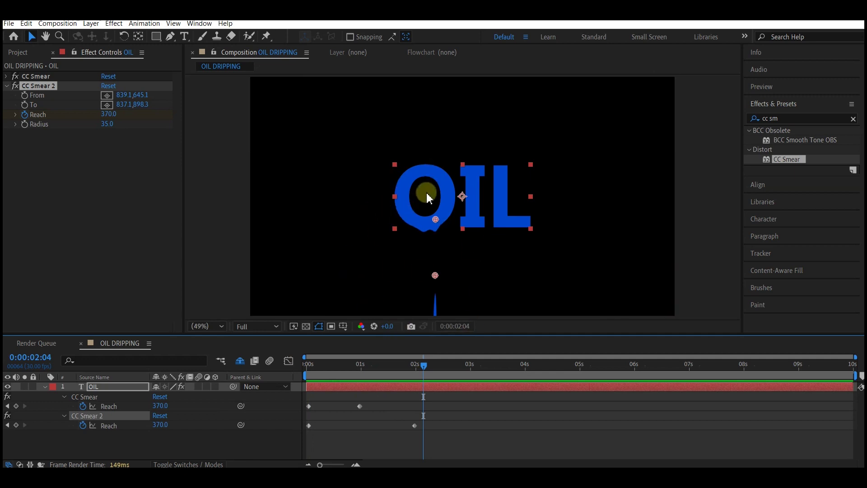
key(Page_Down)
key(Page_Down)
key(Page_Down)
key(Page_Down)
key(Page_Down)
key(Page_Down)
key(Page_Down)
key(Page_Down)
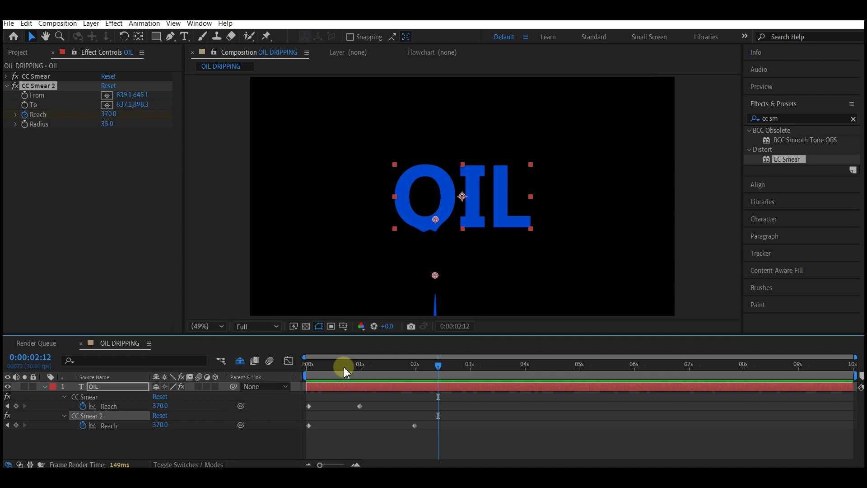
click(38, 86)
key(ctrl+d)
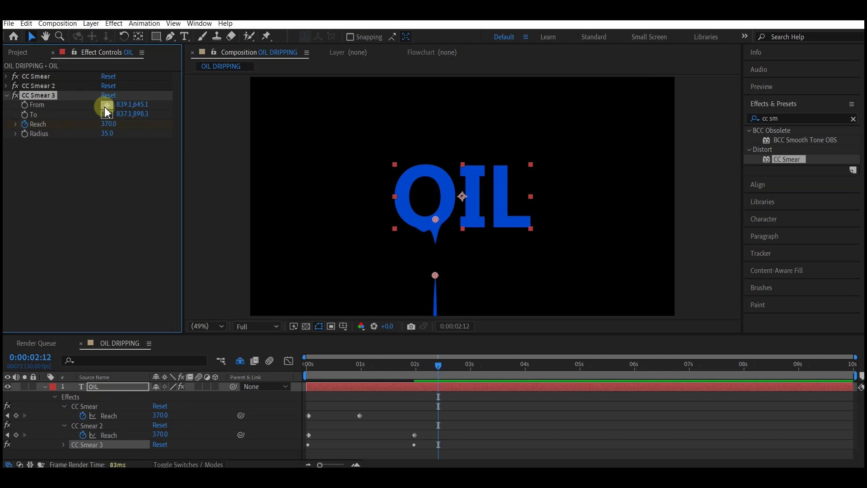
click(107, 104)
click(473, 226)
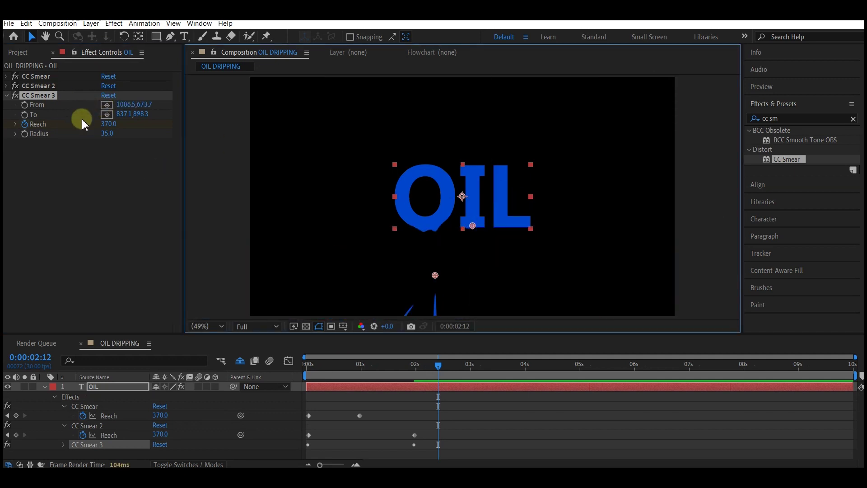
click(107, 115)
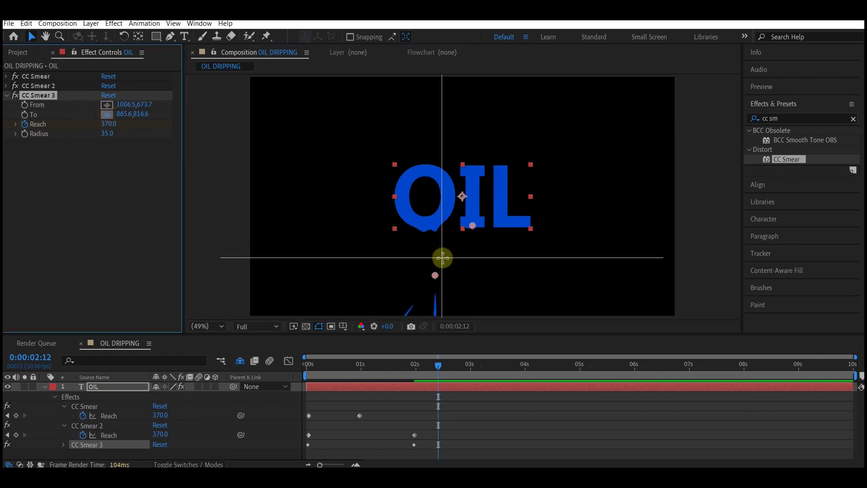
click(473, 314)
drag(334, 368, 386, 374)
Add CC Smear 4 as a drip from the L to near the frame bottom, Radius 46.
click(36, 102)
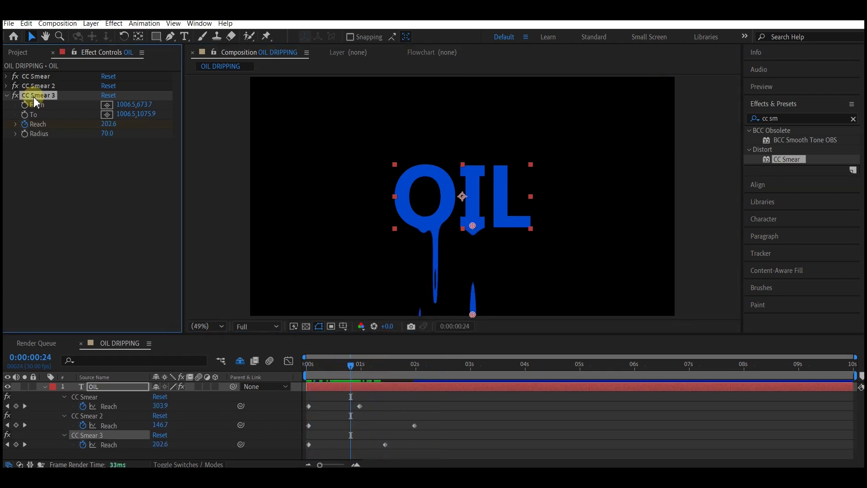
key(ctrl+d)
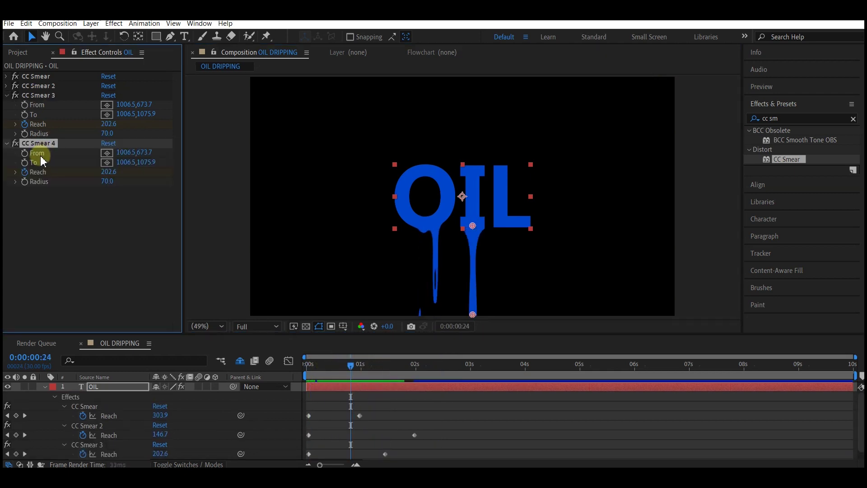
click(107, 153)
click(506, 222)
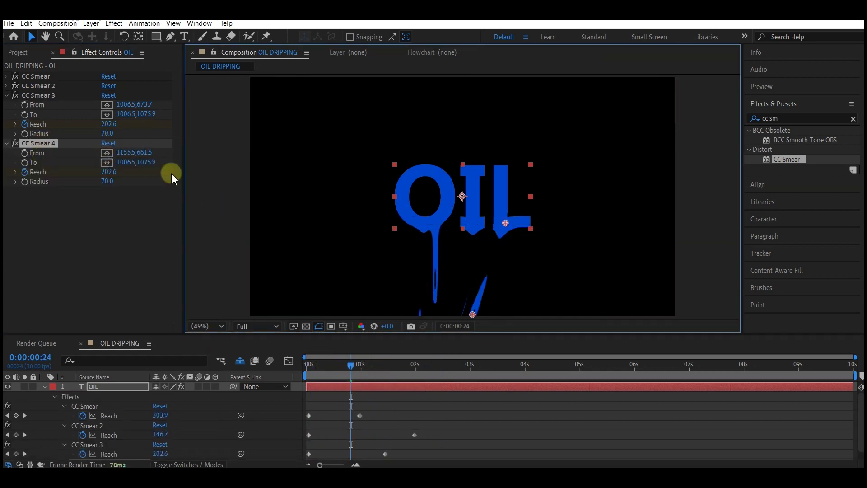
click(107, 162)
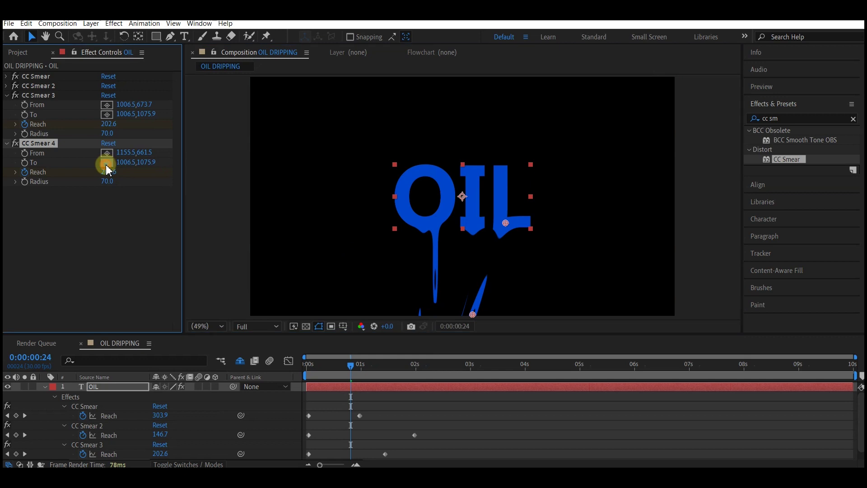
click(502, 308)
drag(107, 181, 96, 181)
Add CC Smear 5 from the L's foot, 1210.7,663.5 to 1208.6,1059.6, with Radius 30.
click(36, 143)
key(ctrl+d)
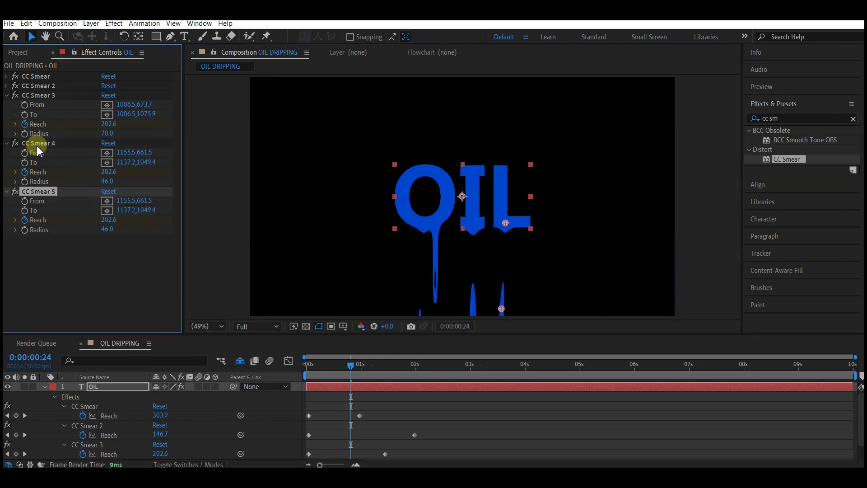
click(107, 201)
click(518, 223)
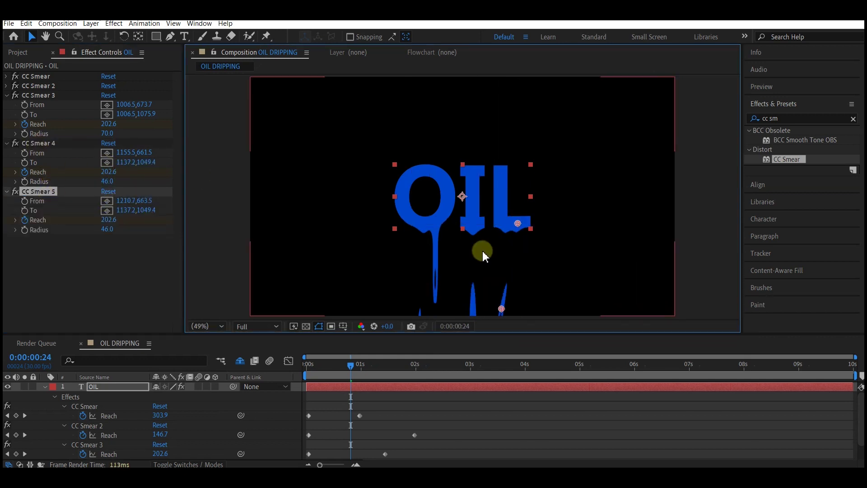
click(107, 210)
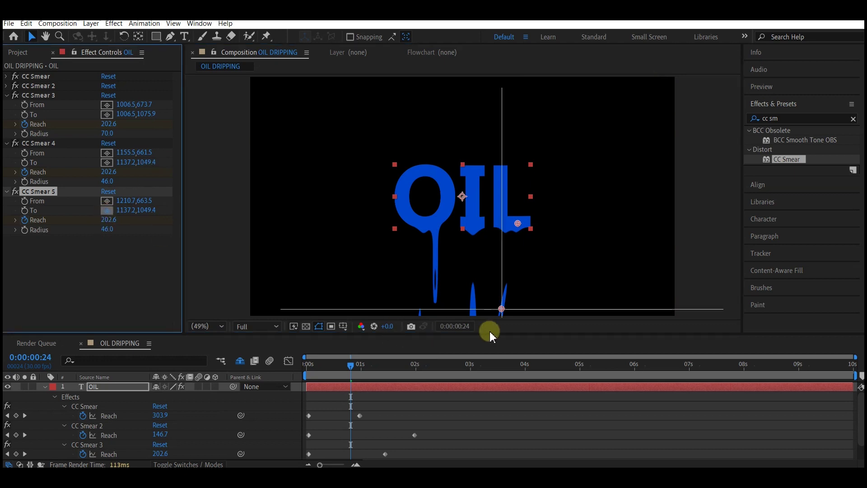
click(518, 311)
click(107, 229)
text(30)
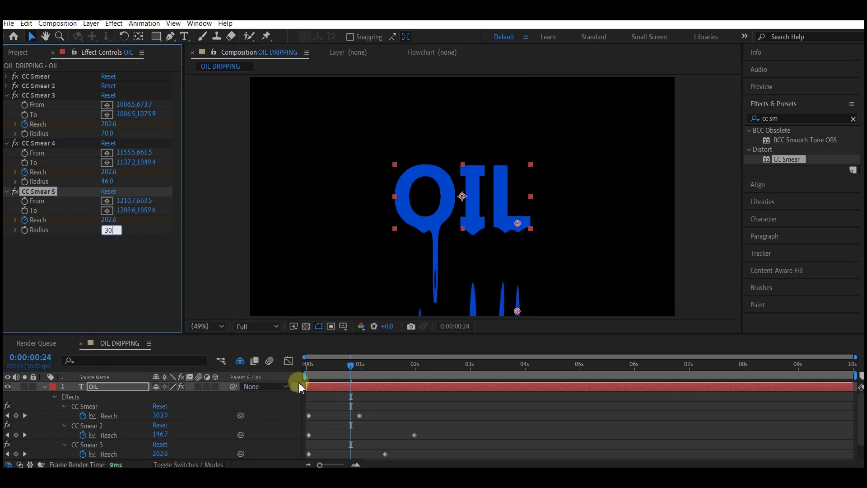
Drag the CC Smear 4 and 5 full-Reach keyframes later on the OIL layer's timeline.
drag(313, 370, 352, 375)
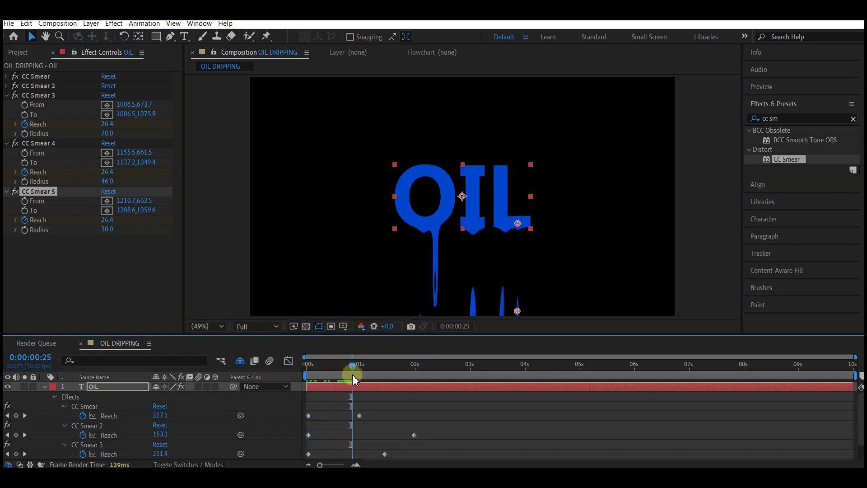
scroll(364, 414, down, 1)
scroll(372, 426, up, 1)
click(336, 385)
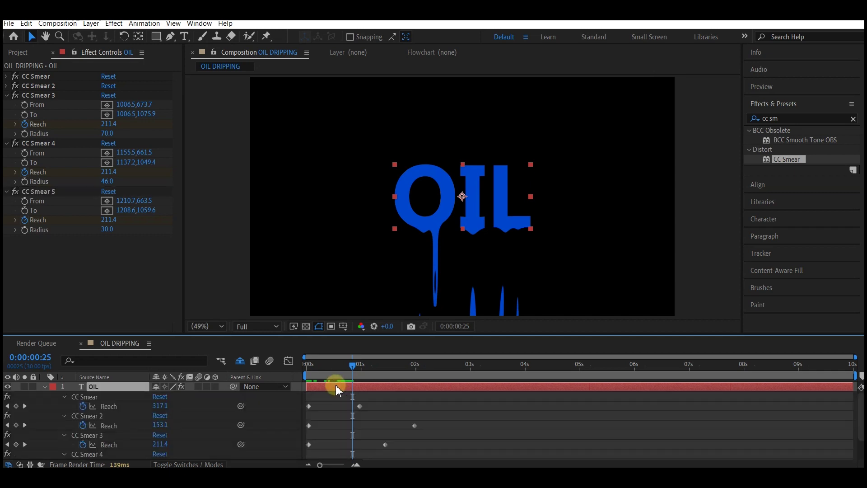
scroll(387, 425, down, 1)
scroll(387, 429, down, 3)
drag(386, 435, 461, 436)
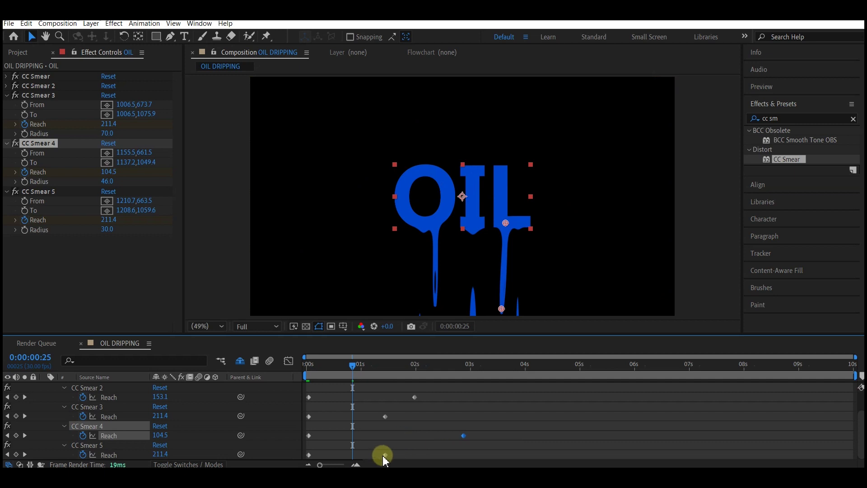
drag(383, 455, 415, 455)
drag(326, 365, 294, 368)
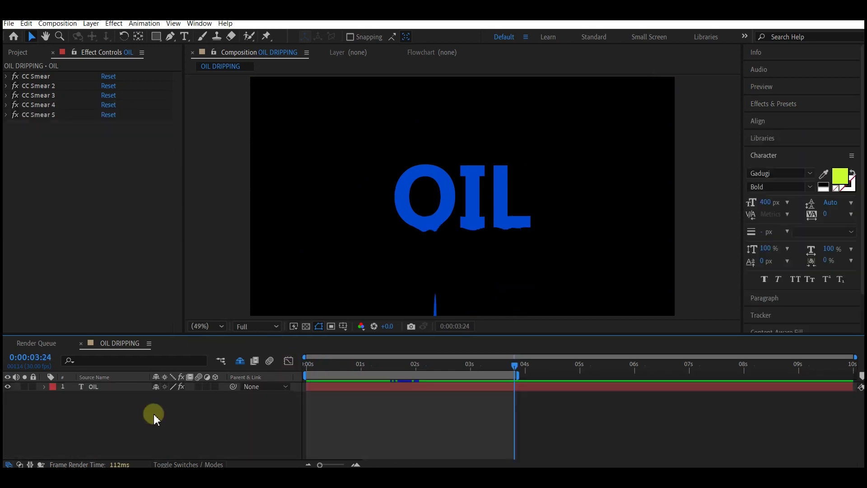
key(space)
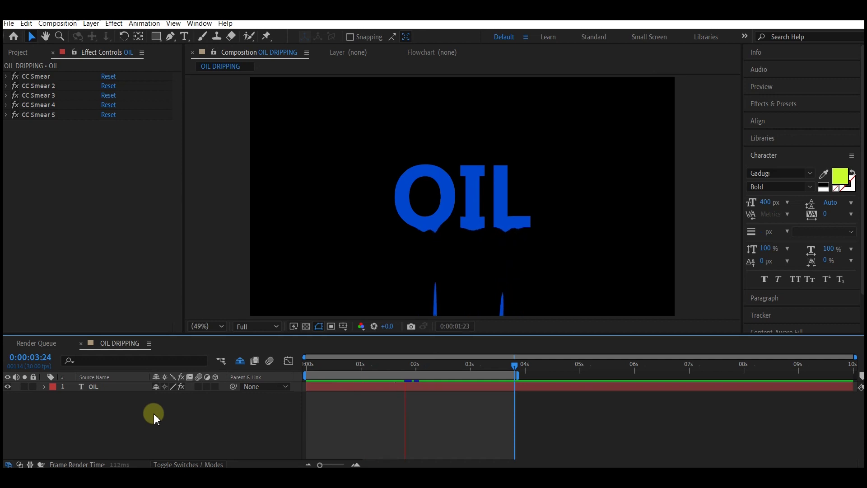